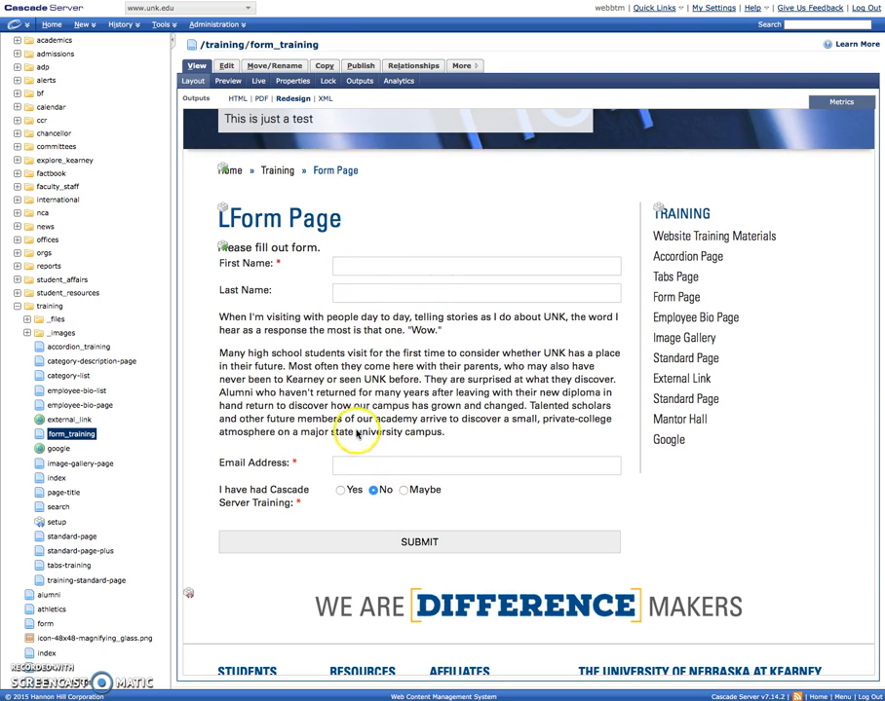
Step: Open form_training for editing and expand the save-results-to-CMS settings showing file name form_results
scroll(317, 386, "down", 3)
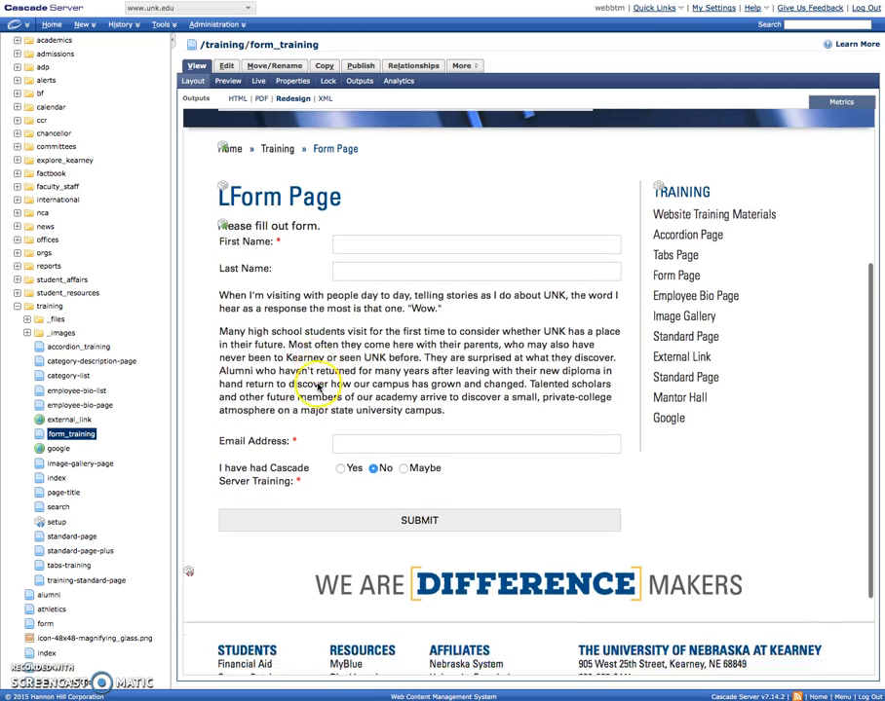
scroll(448, 484, "up", 2)
scroll(449, 446, "up", 3)
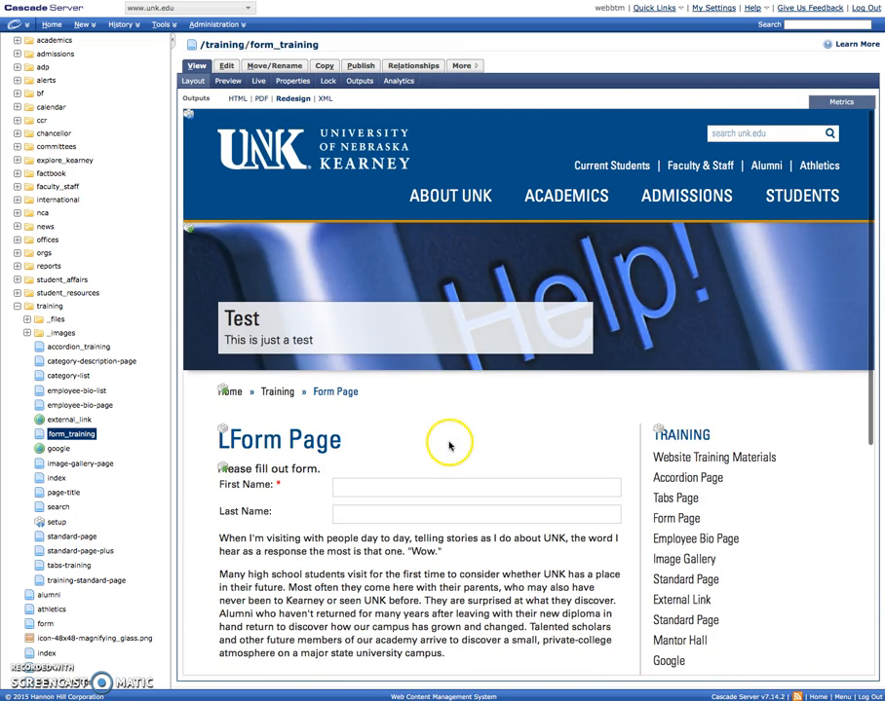
left_click(226, 66)
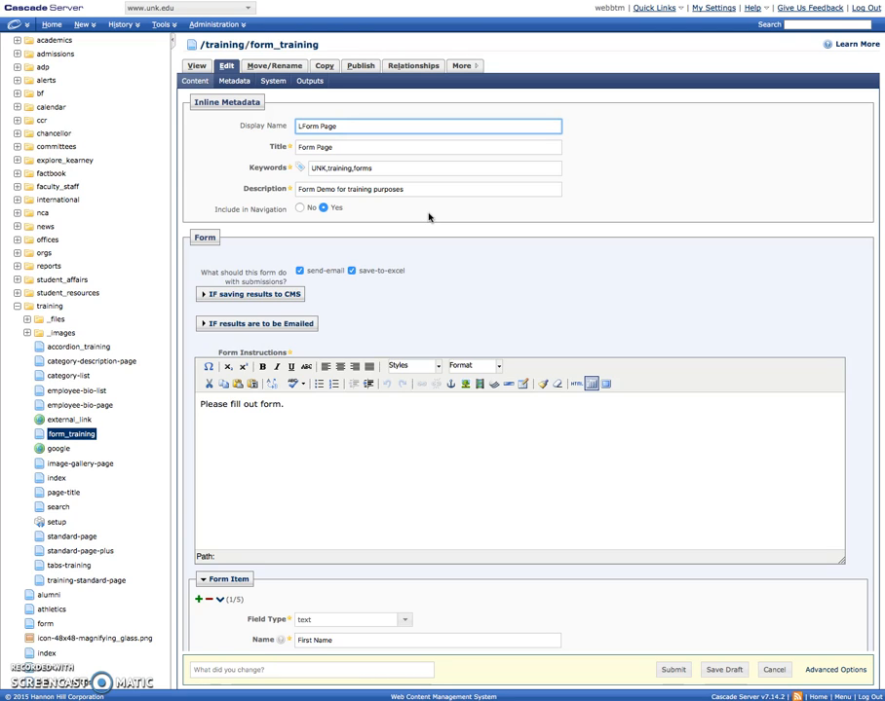
scroll(433, 272, "down", 2)
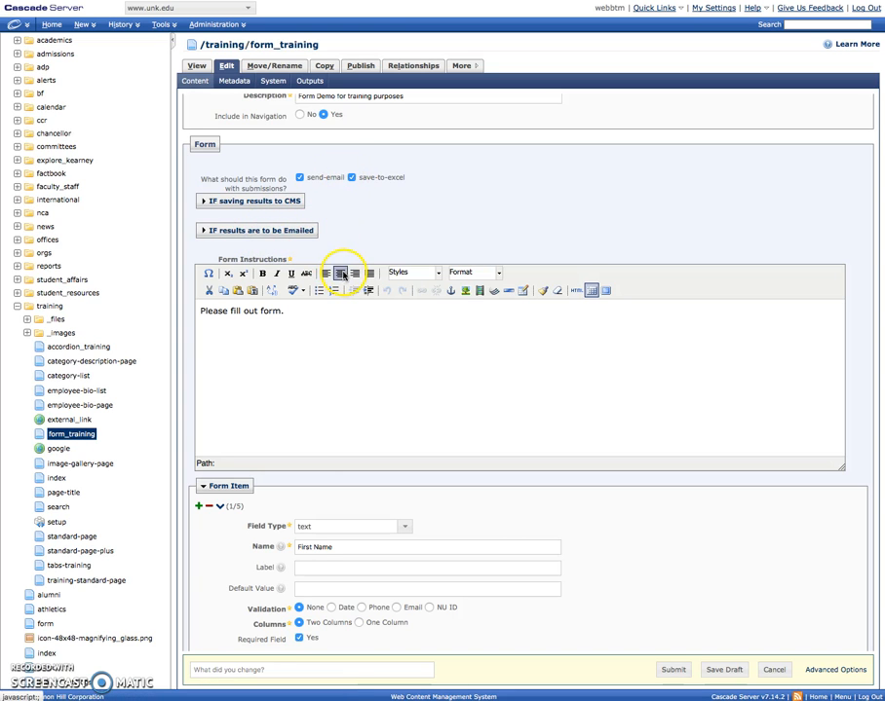
left_click(256, 205)
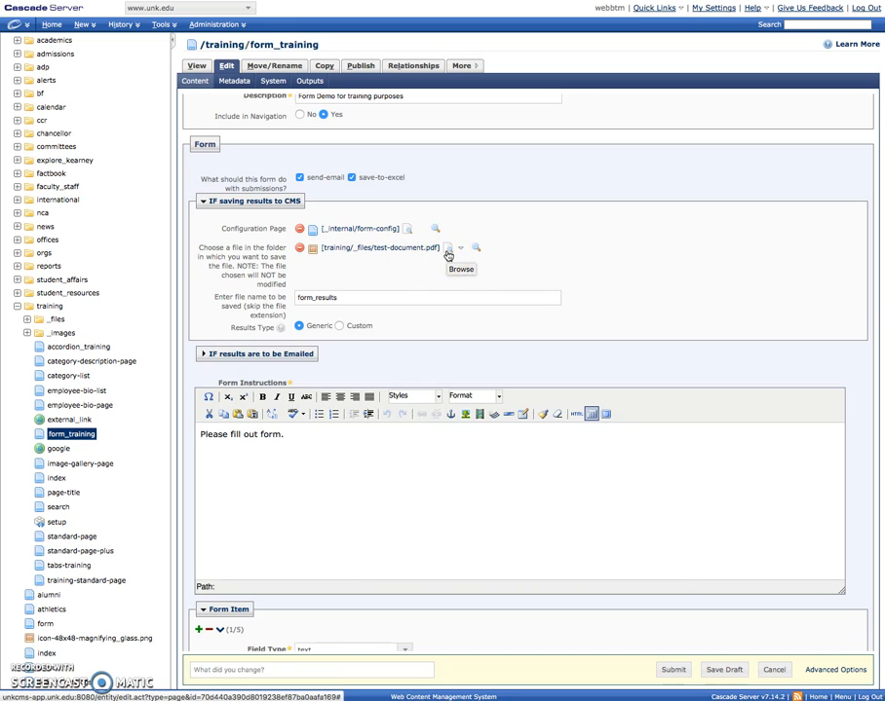
Step: Select the form_results file name, then expand the emailed-results settings with subject Form for Training
left_click(369, 250)
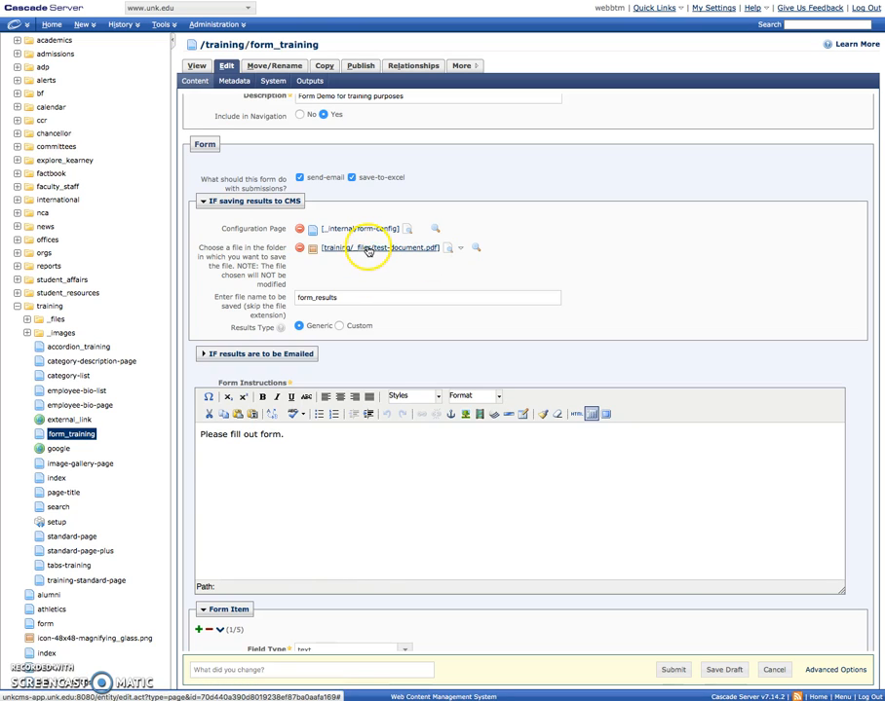
double_click(364, 297)
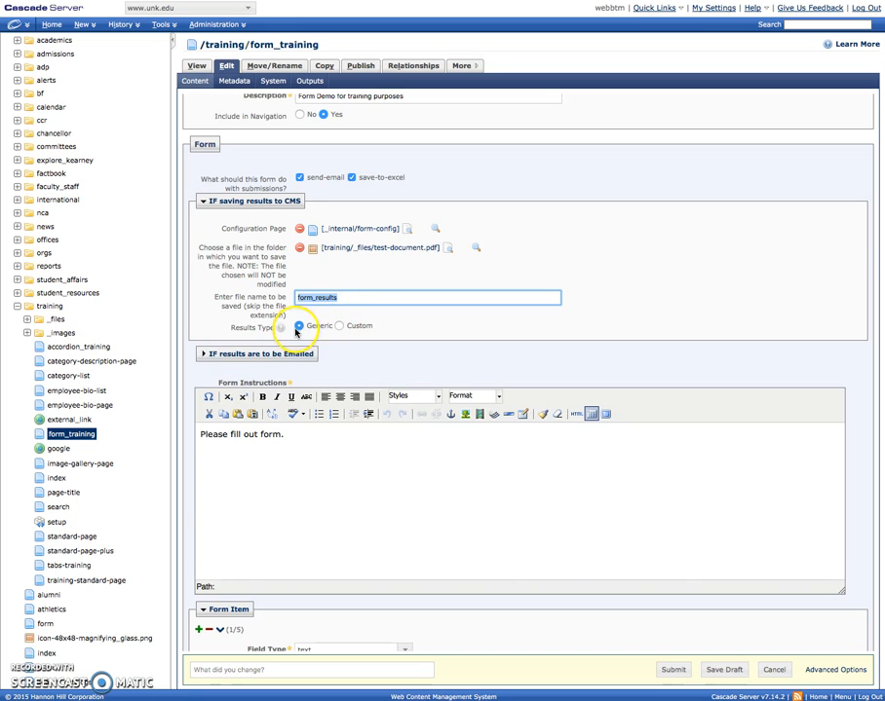
mouse_move(290, 330)
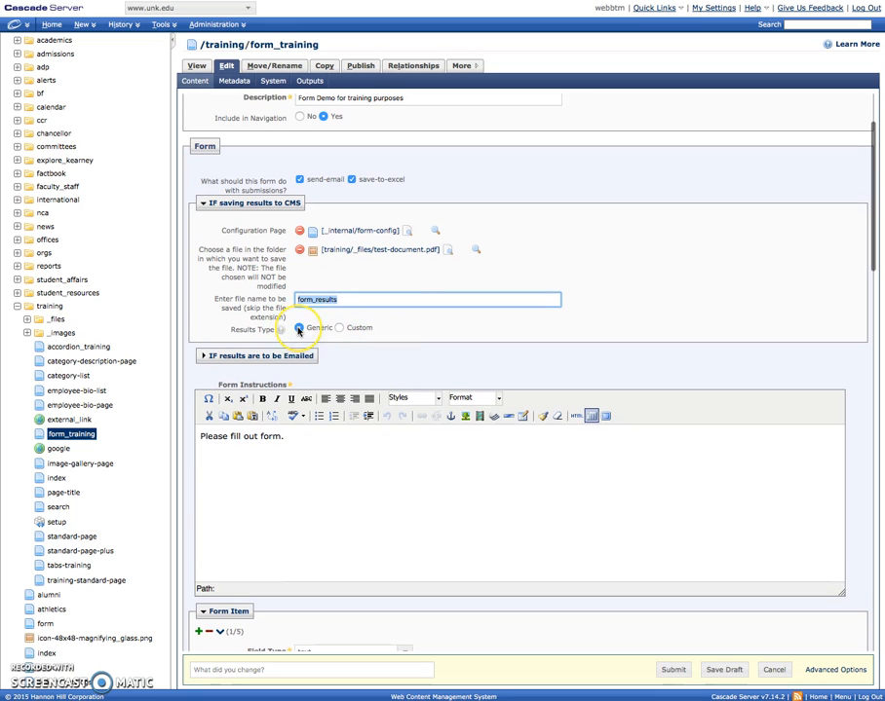
left_click(283, 359)
scroll(289, 361, "down", 2)
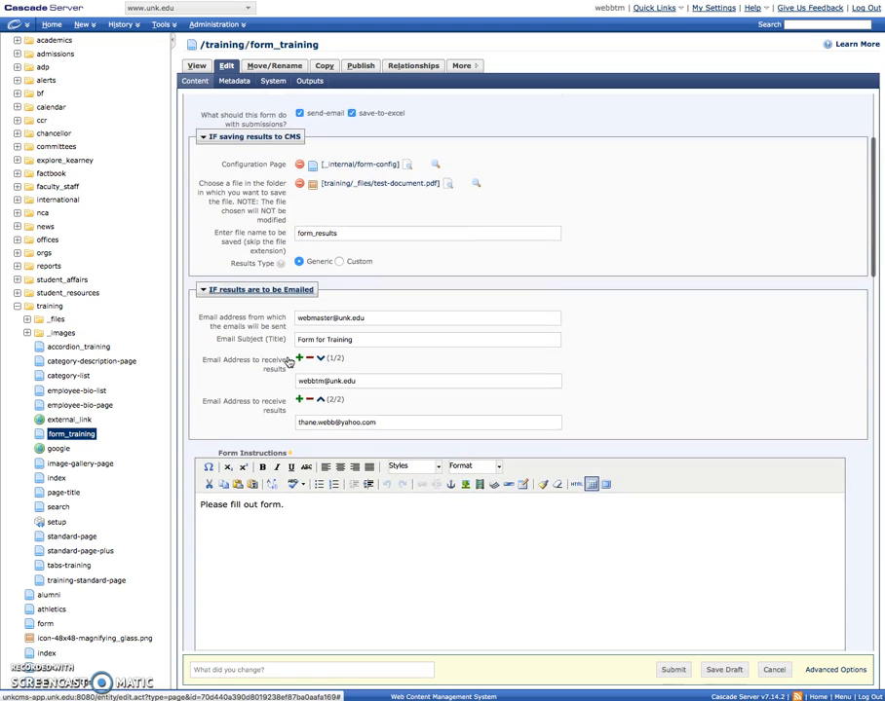
scroll(288, 361, "down", 1)
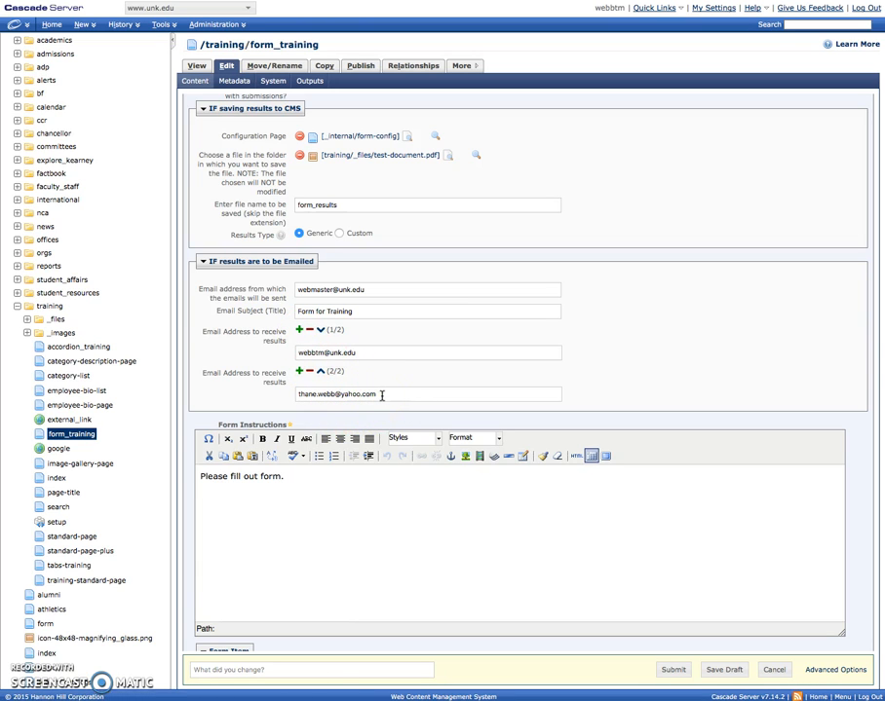
scroll(382, 406, "down", 5)
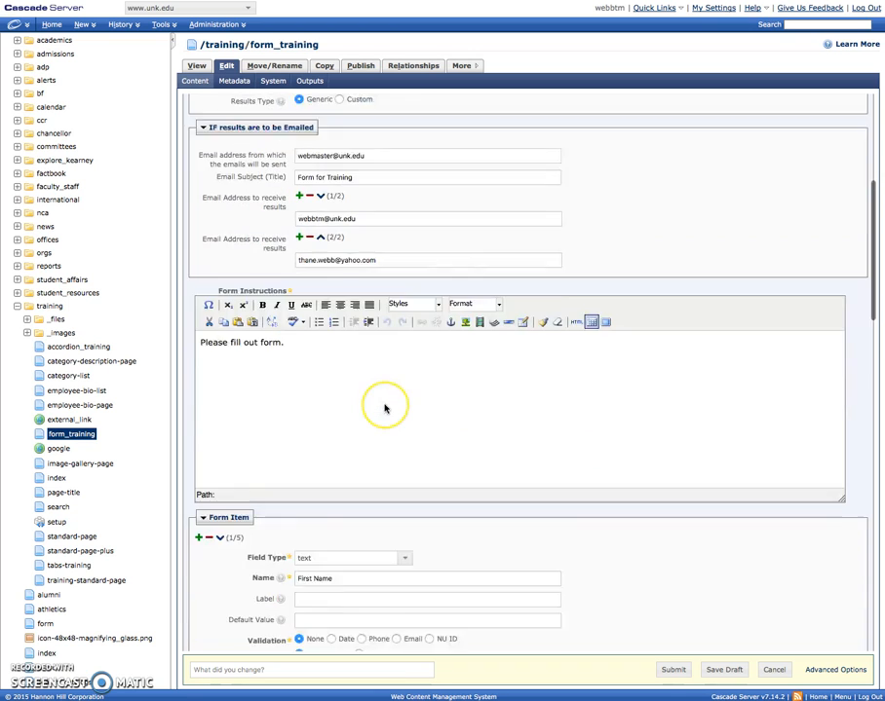
scroll(385, 406, "up", 5)
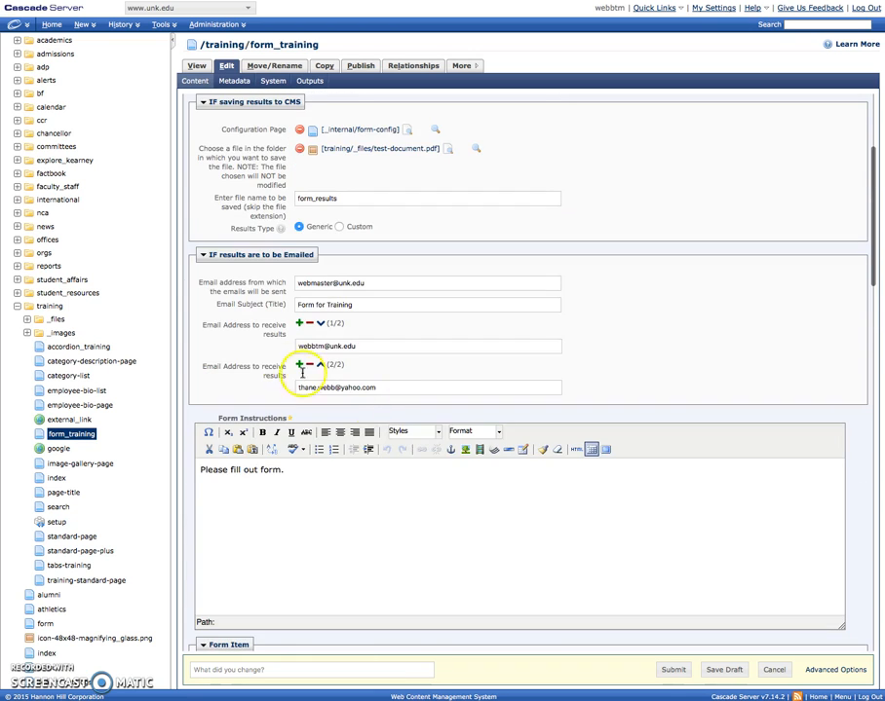
scroll(349, 453, "down", 2)
Step: Delete the second results-recipient e-mail address, then scroll down to the form items
left_click(310, 272)
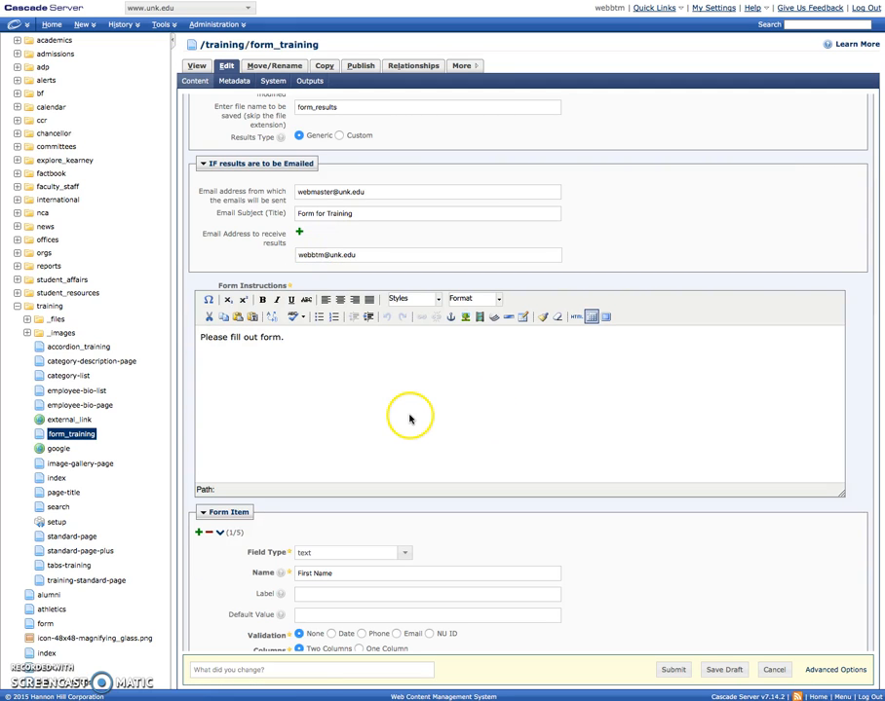
scroll(410, 426, "down", 1)
scroll(410, 425, "down", 2)
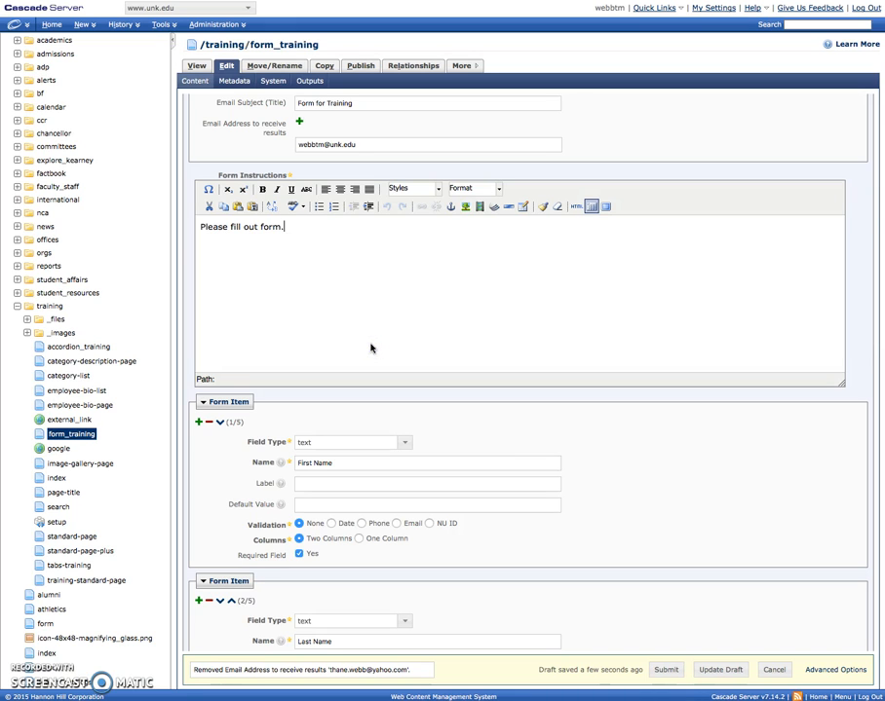
scroll(380, 360, "down", 2)
scroll(384, 359, "down", 3)
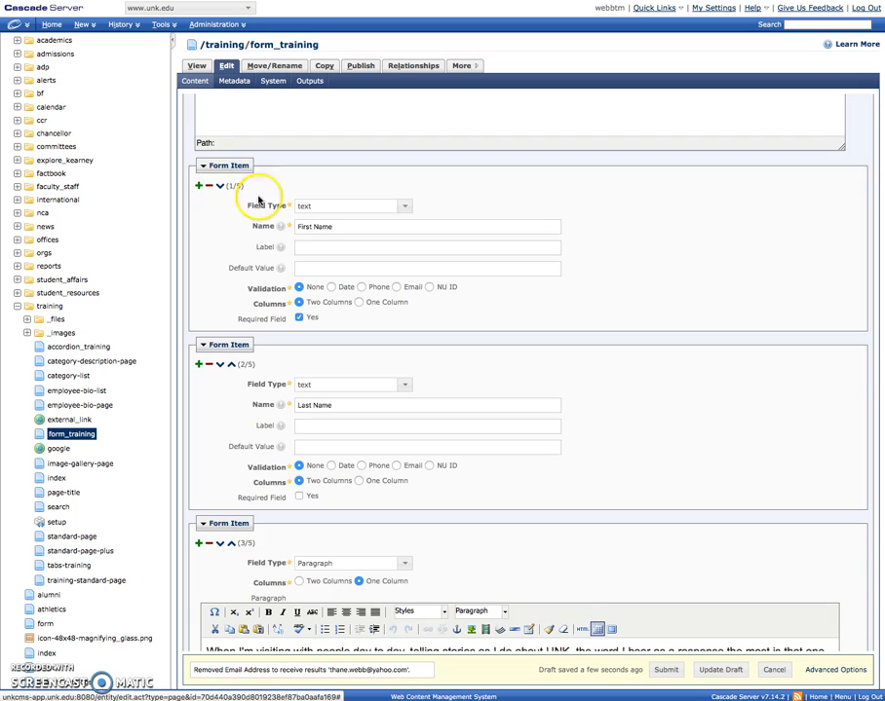
left_click(404, 206)
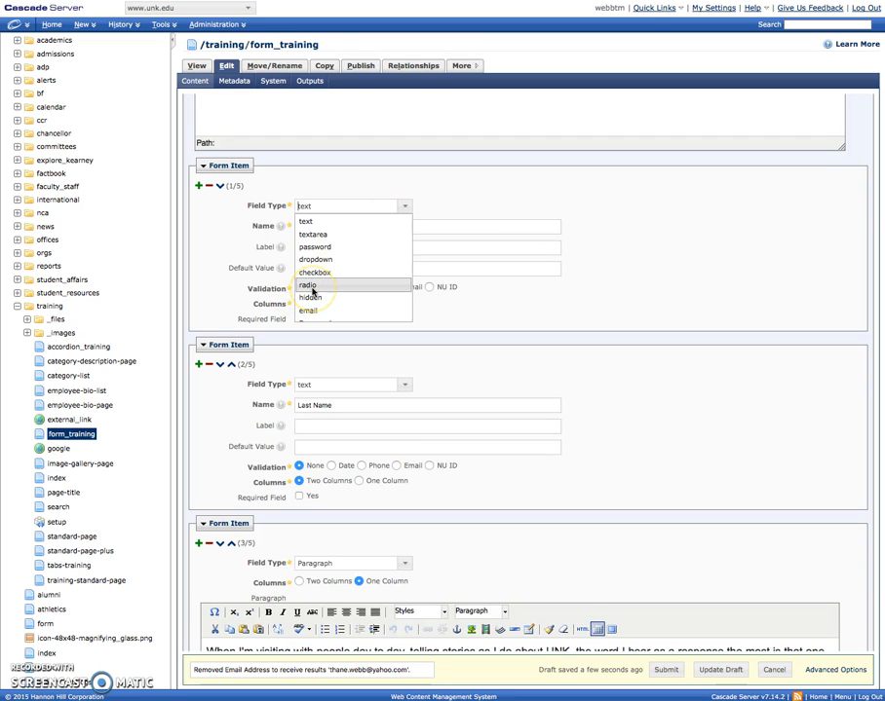
scroll(315, 295, "down", 1)
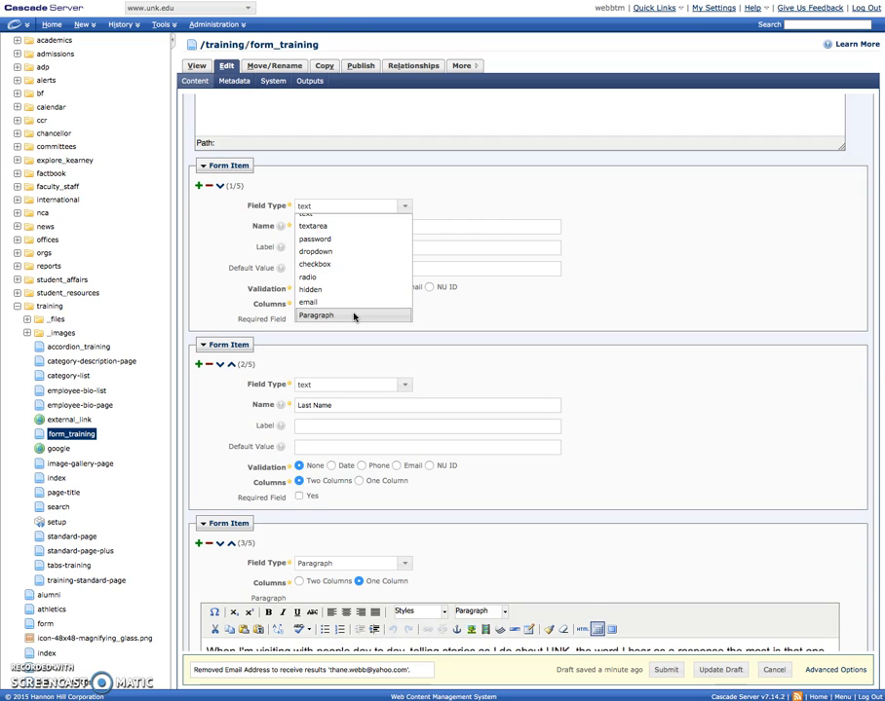
left_click(404, 354)
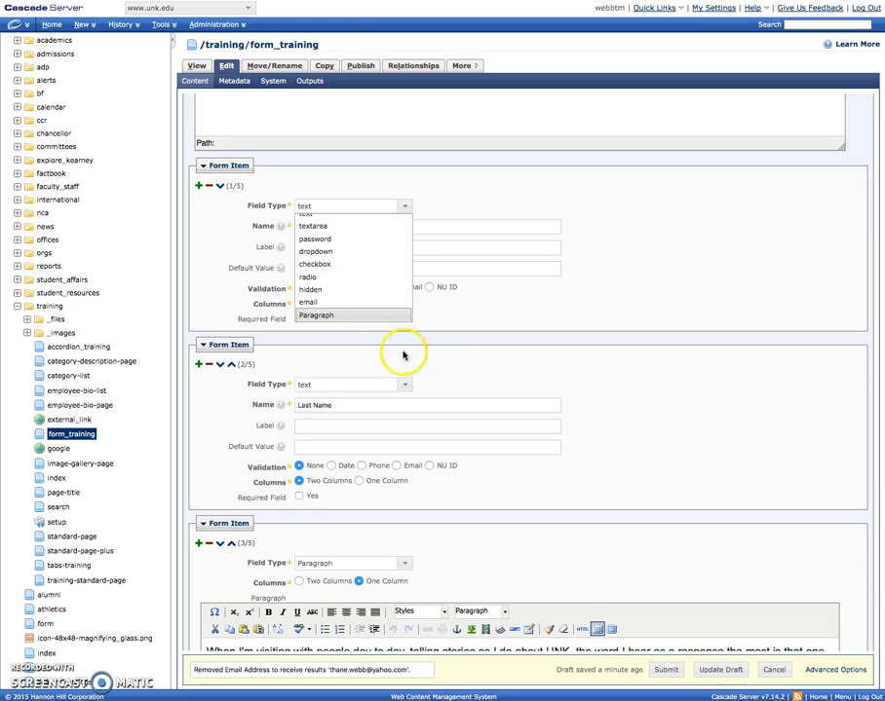
left_click(501, 371)
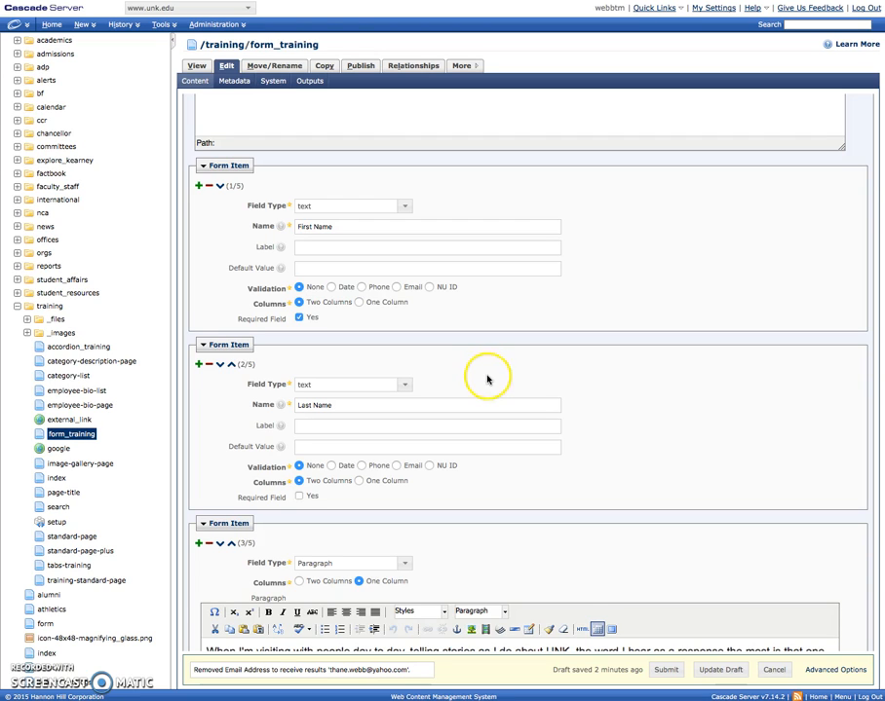
Step: Scroll to Form Item 5/5, the required radio item 'I have had Cascade Server Training'
scroll(488, 378, "down", 3)
scroll(488, 378, "up", 3)
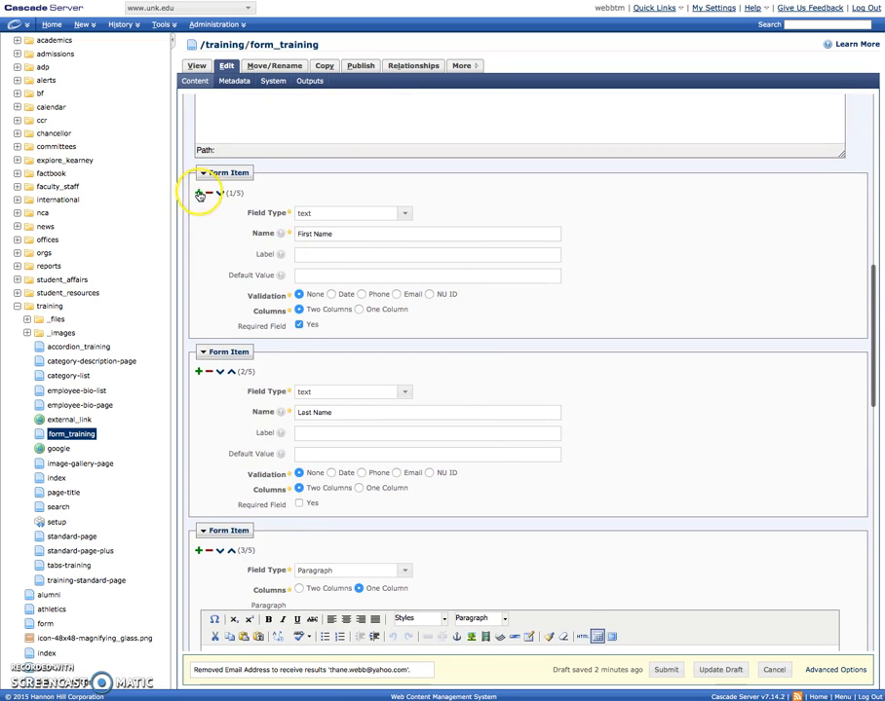
scroll(273, 332, "down", 10)
scroll(272, 332, "down", 10)
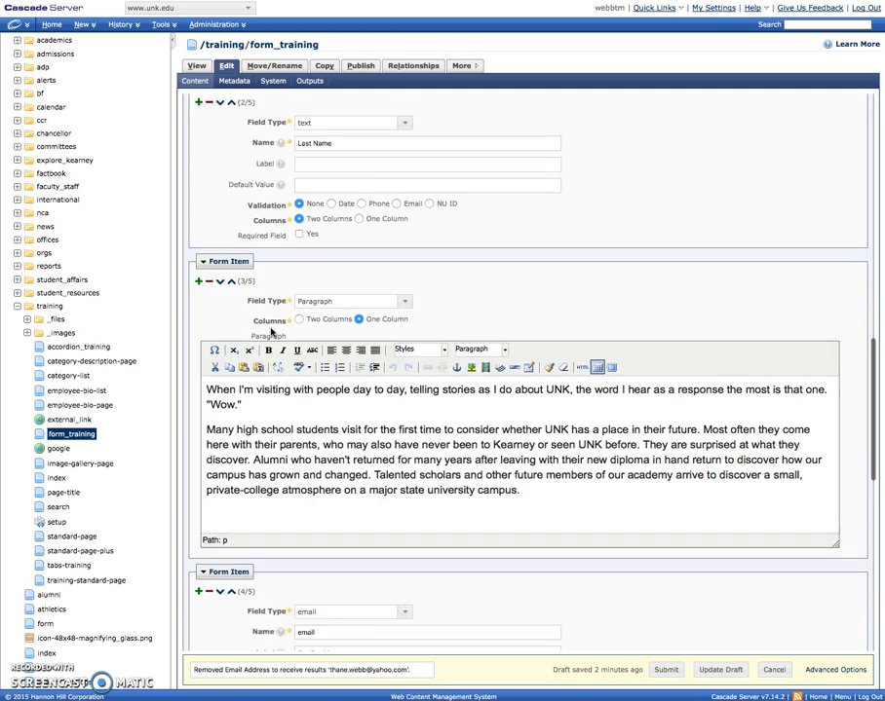
scroll(272, 332, "down", 1)
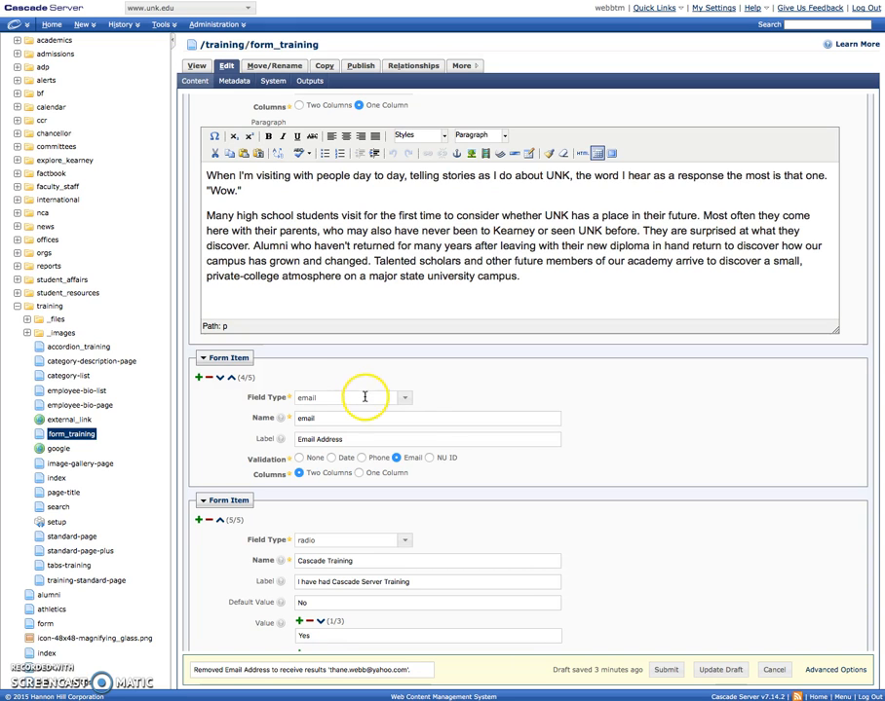
scroll(309, 402, "down", 4)
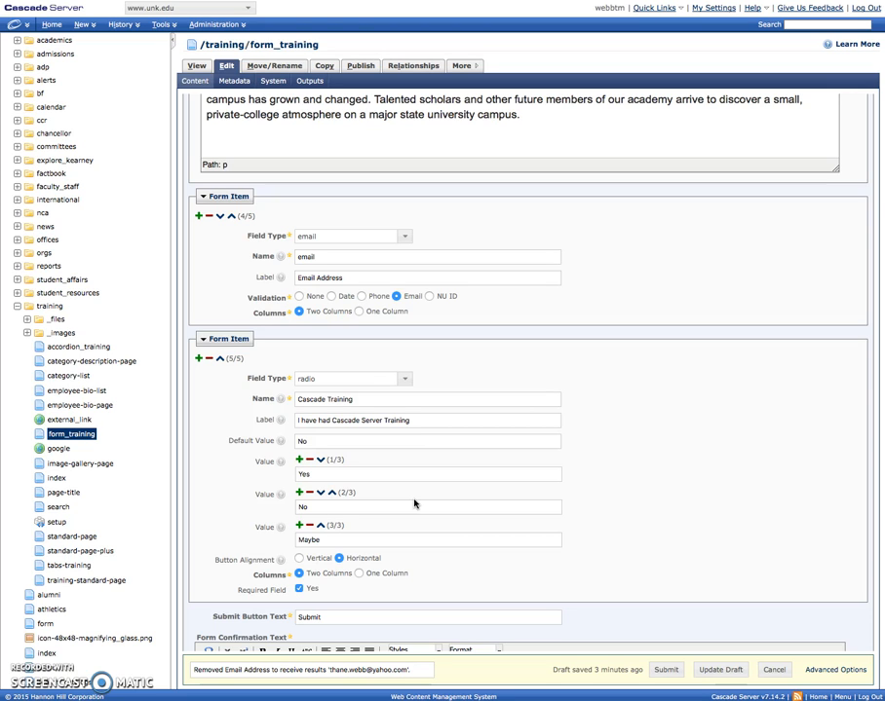
Step: Change the Cascade Training form item's field type from radio to checkbox
left_click(401, 379)
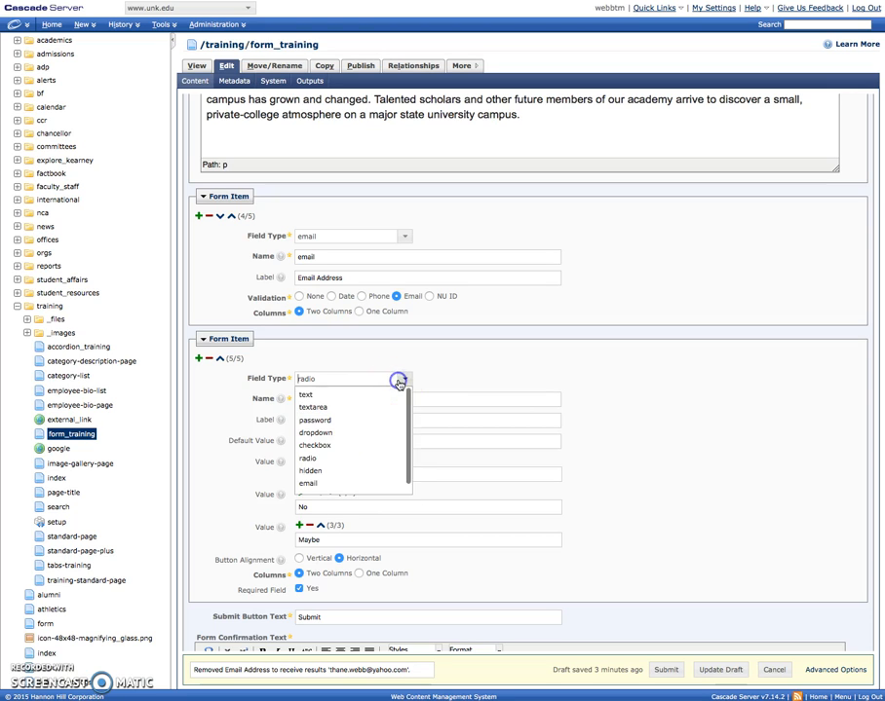
left_click(343, 447)
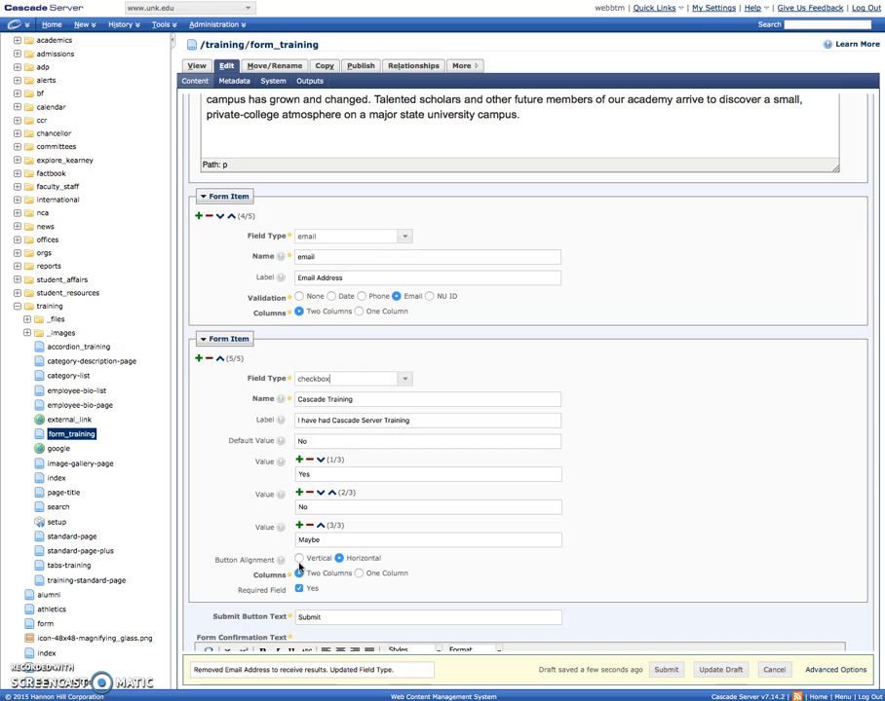
scroll(425, 283, "down", 1)
left_click(402, 350)
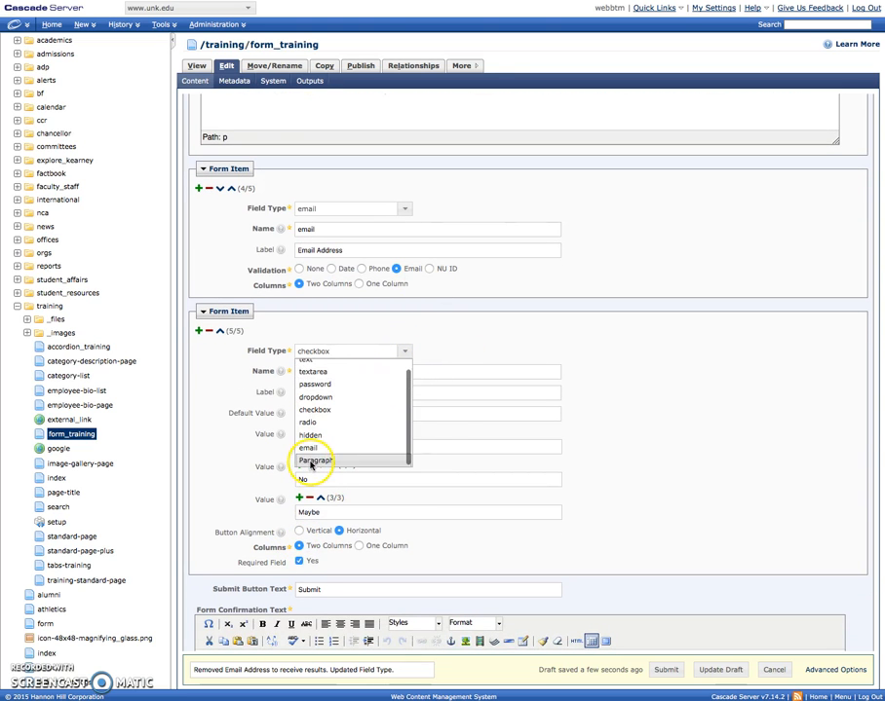
left_click(693, 436)
scroll(694, 436, "up", 5)
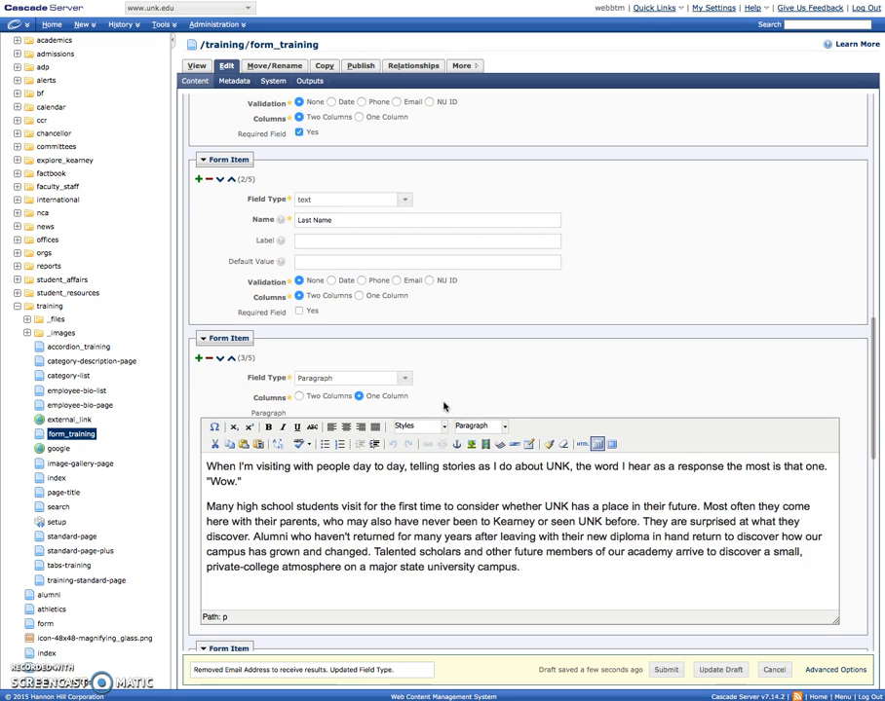
left_click(409, 520)
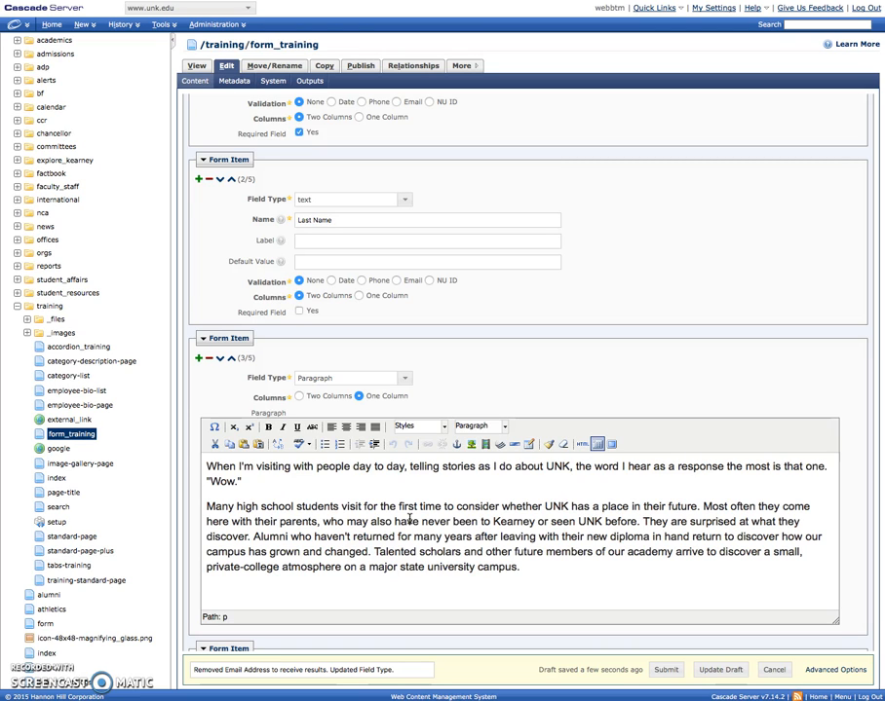
scroll(452, 575, "down", 8)
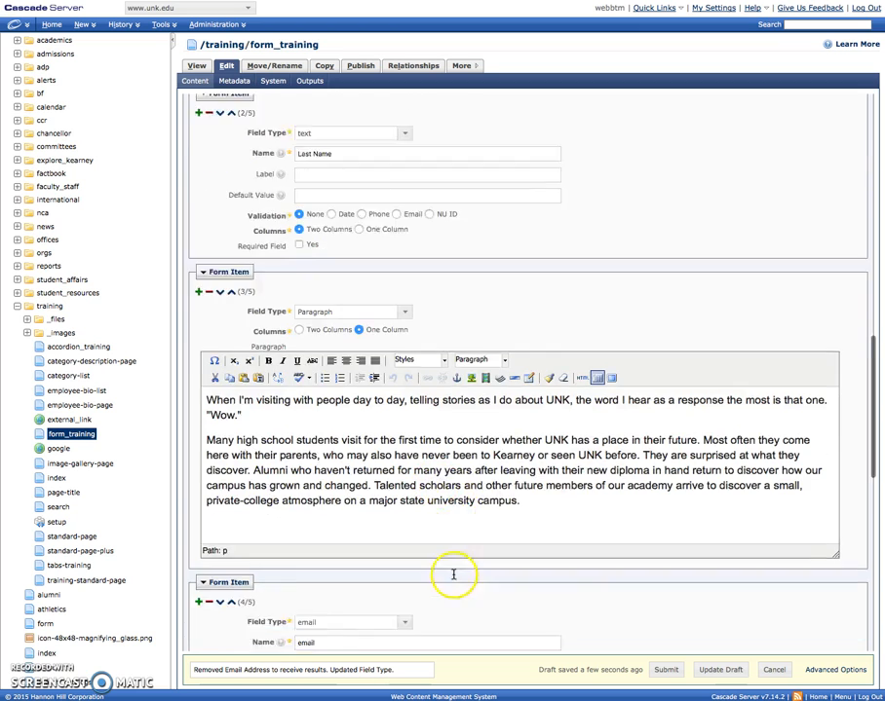
scroll(429, 458, "down", 2)
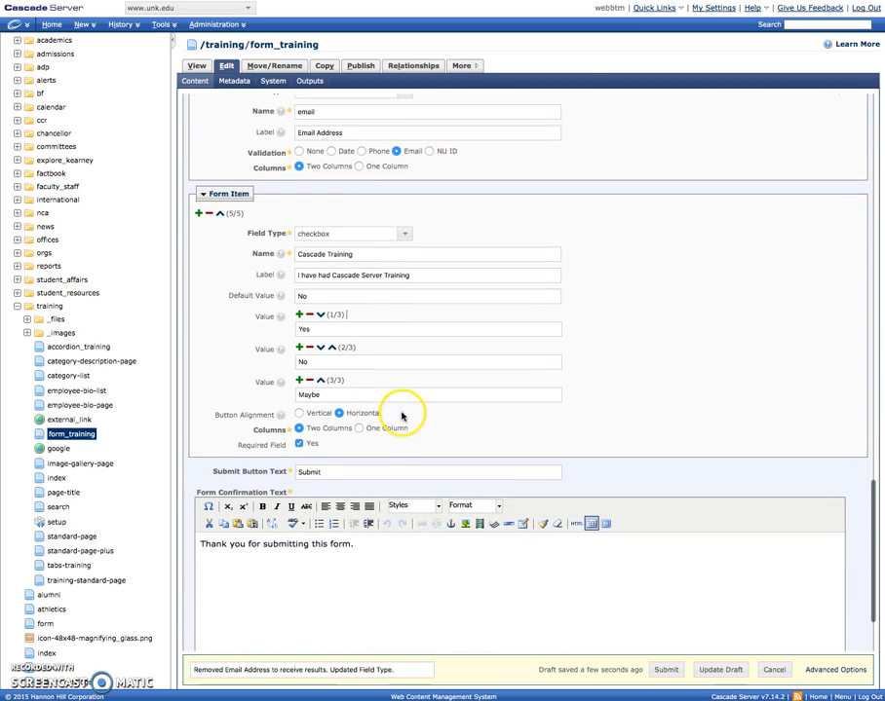
scroll(406, 414, "down", 2)
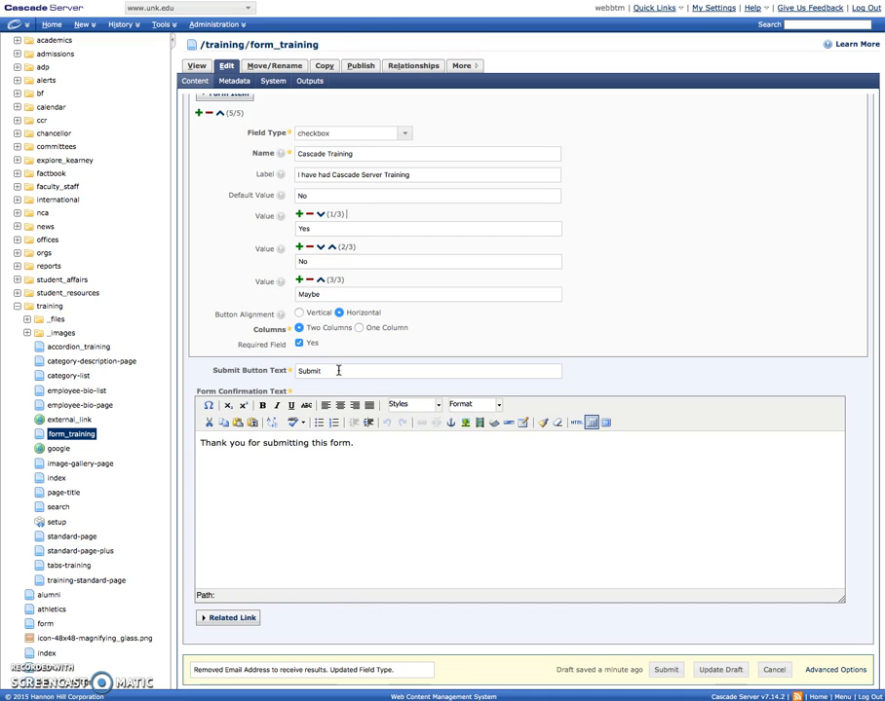
Step: Open the form_training page from the asset tree and view its Live version
left_click(75, 436)
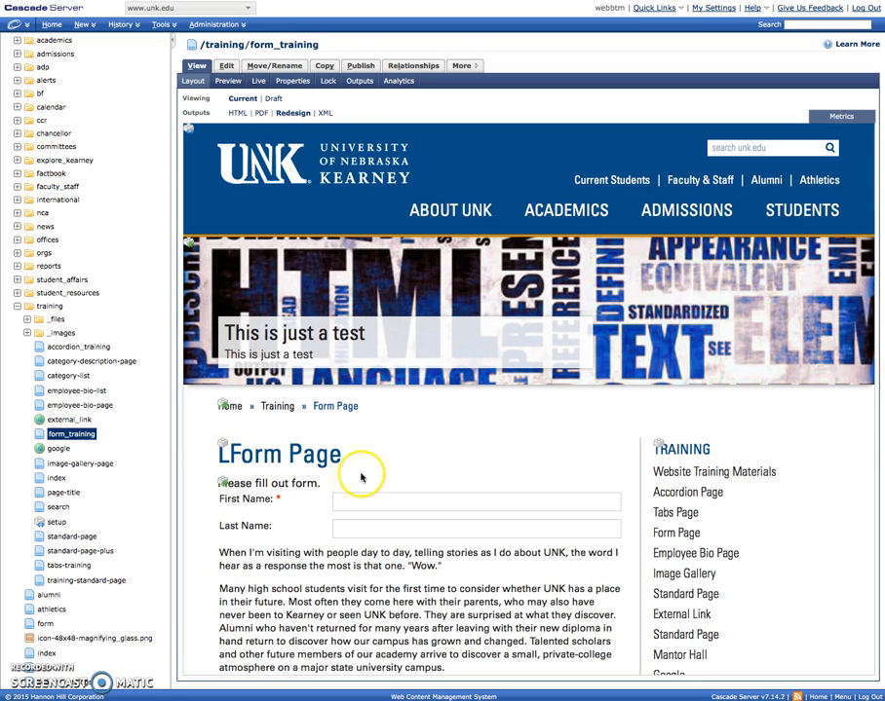
scroll(360, 477, "down", 5)
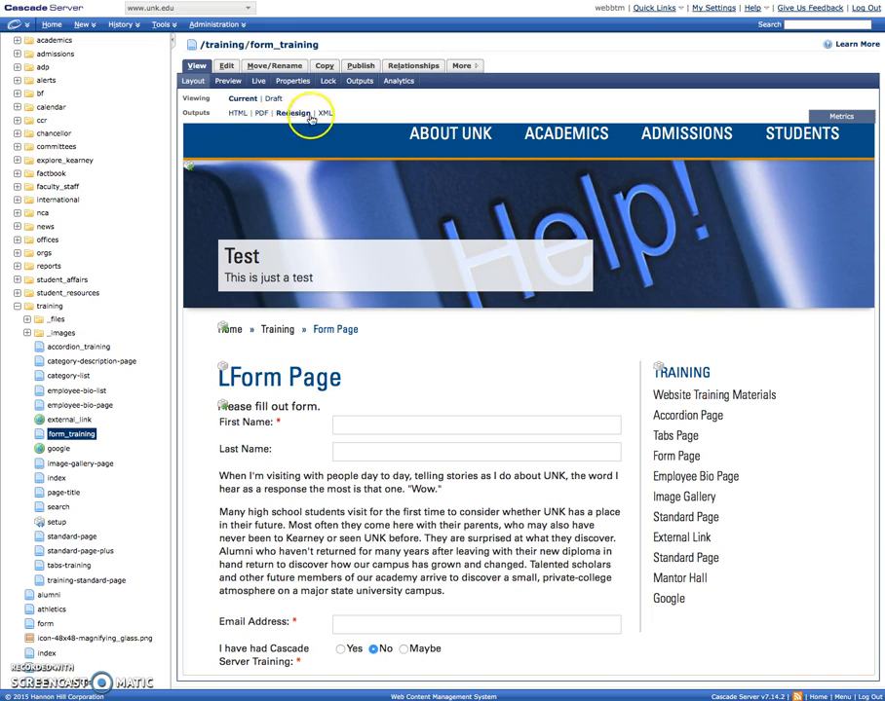
left_click(257, 80)
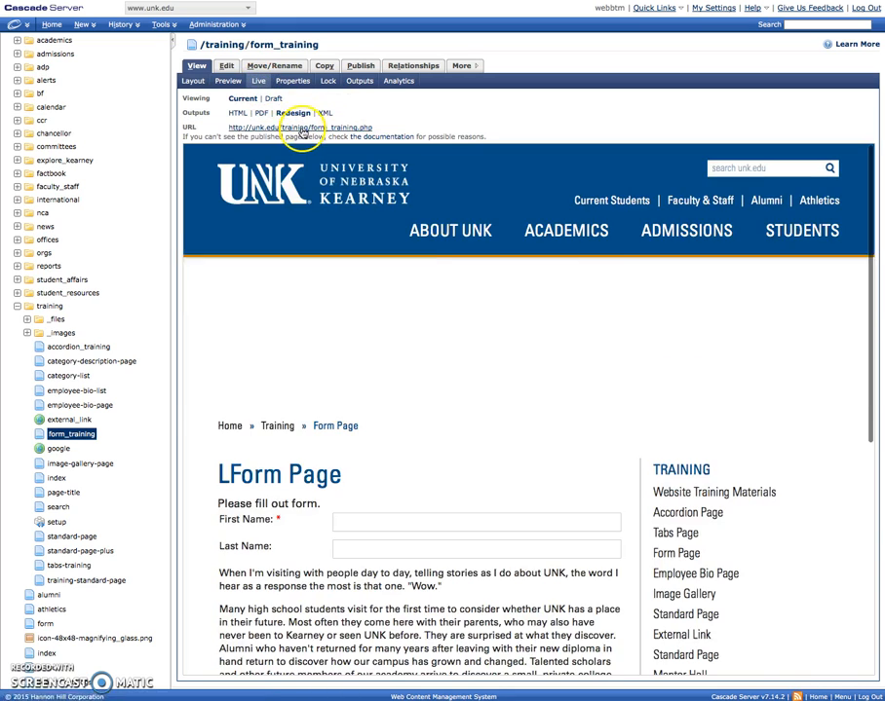
Step: Open the live Form Page, submit it empty to test required fields, then go back
left_click(300, 128)
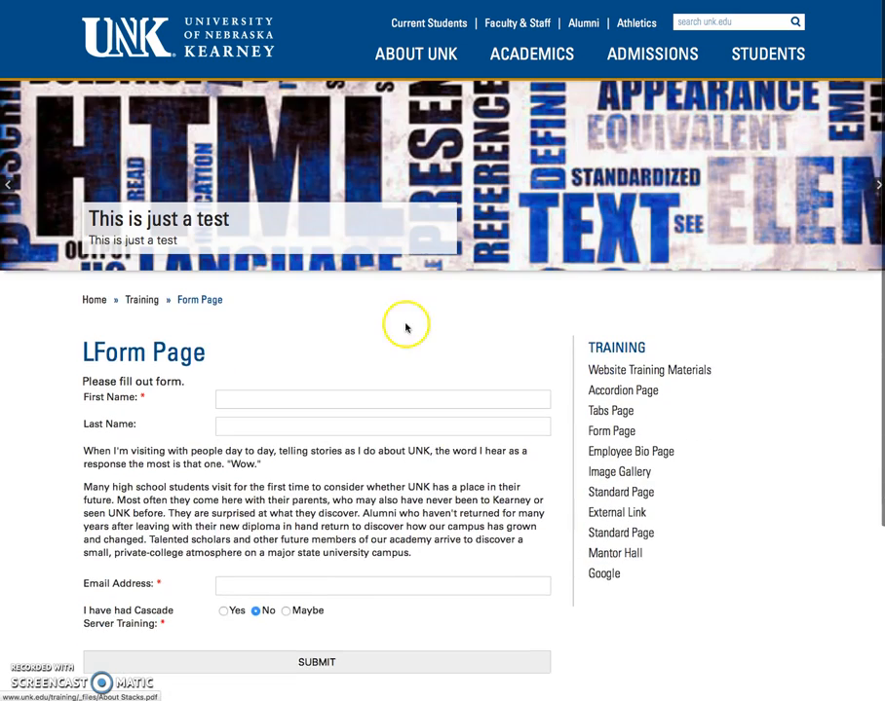
scroll(400, 341, "down", 1)
left_click(260, 334)
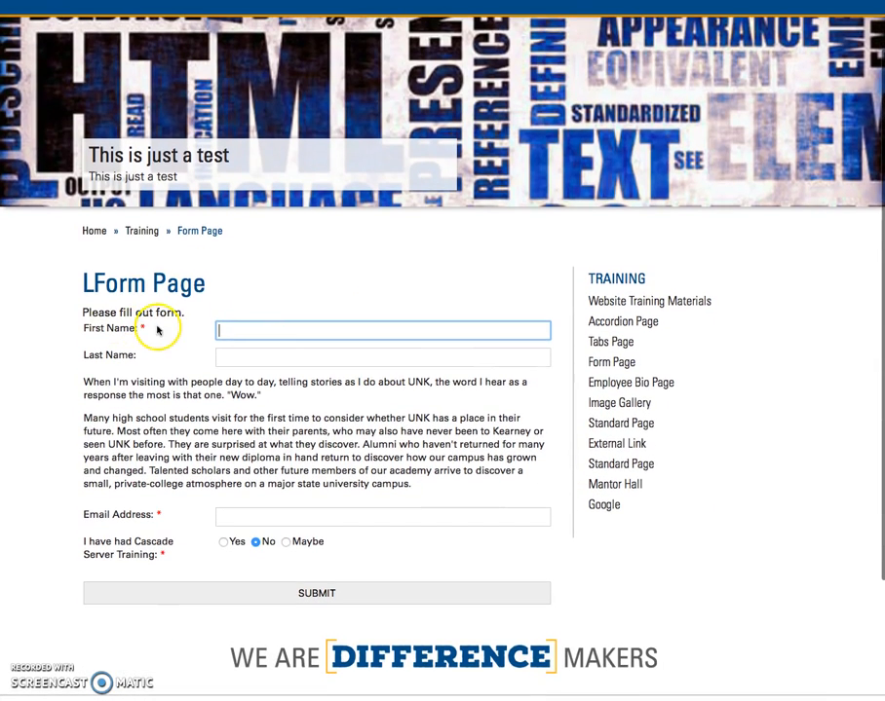
left_click(323, 597)
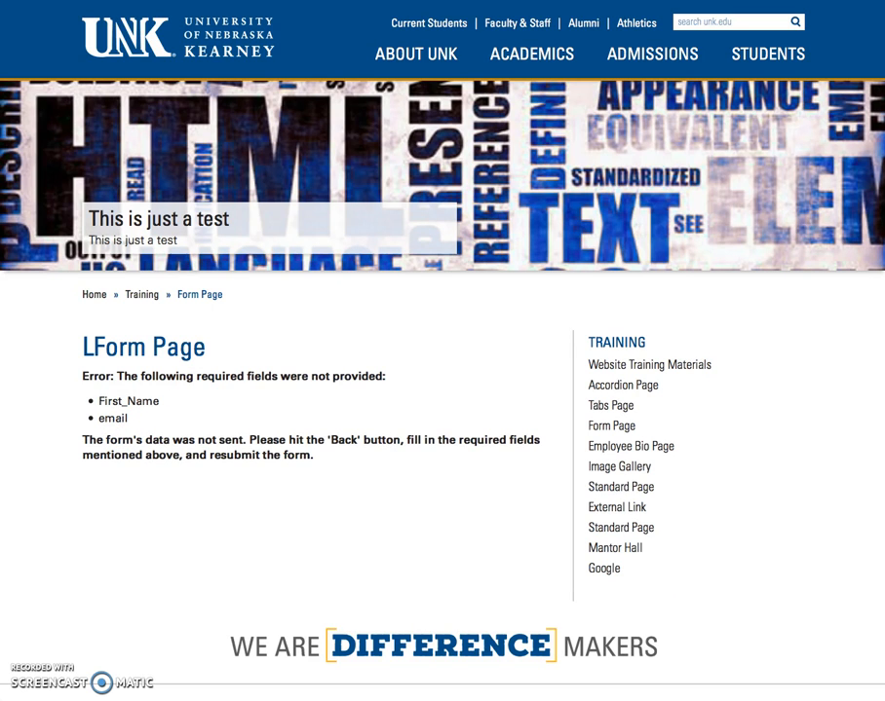
key("alt+Left")
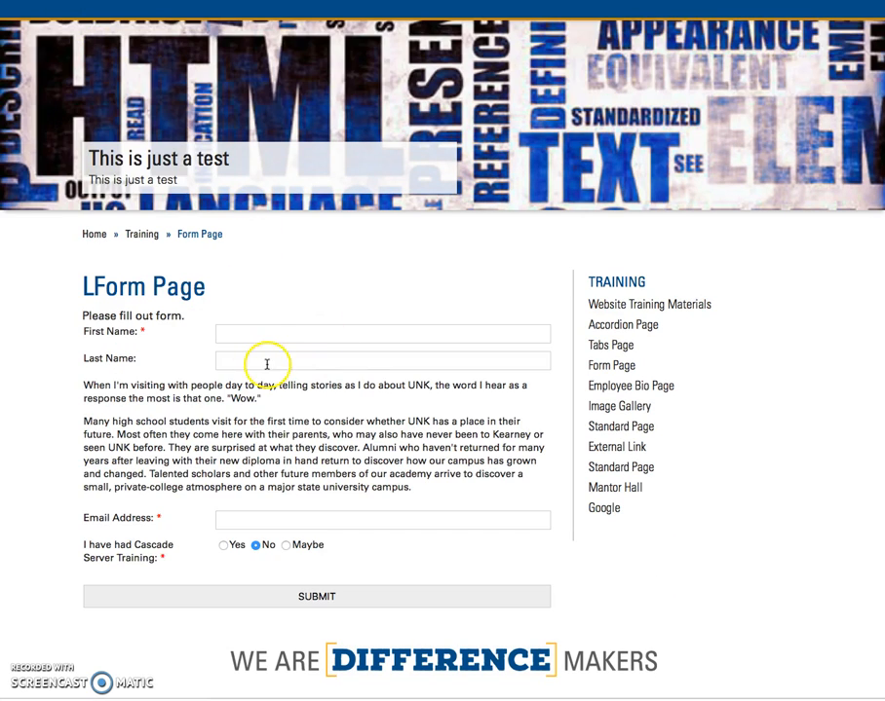
Step: Fill in the tester's first name, last name and e-mail, choose Maybe, and submit
left_click(246, 332)
key("Tab")
key("Tab")
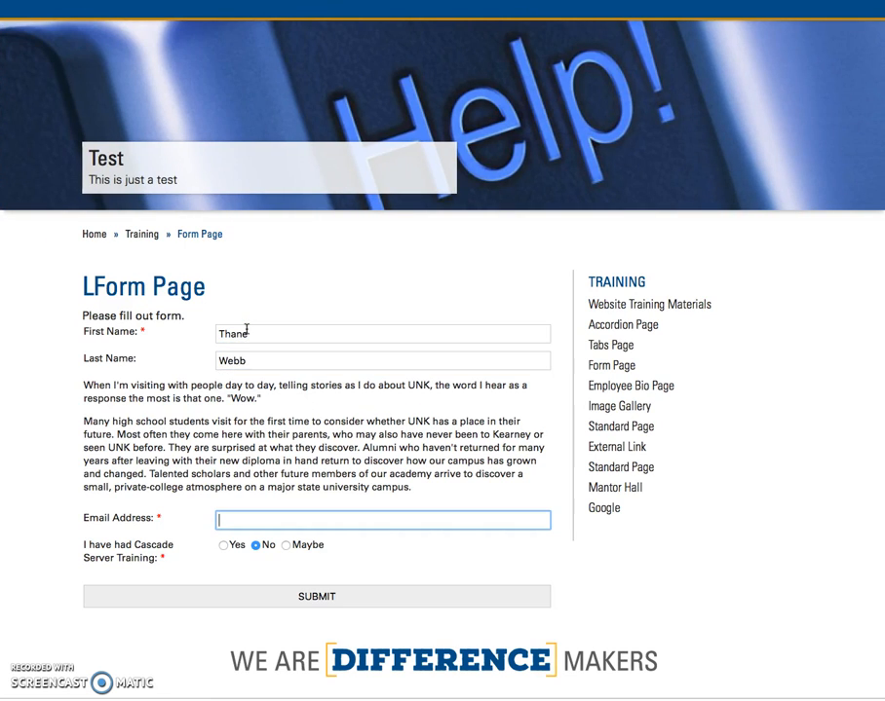
type("webb")
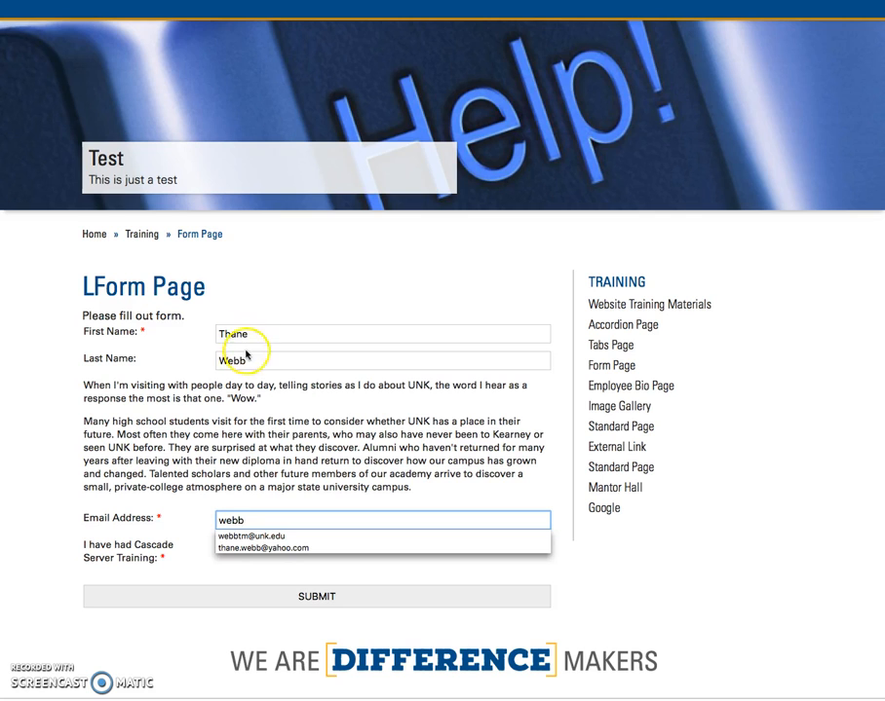
left_click(251, 537)
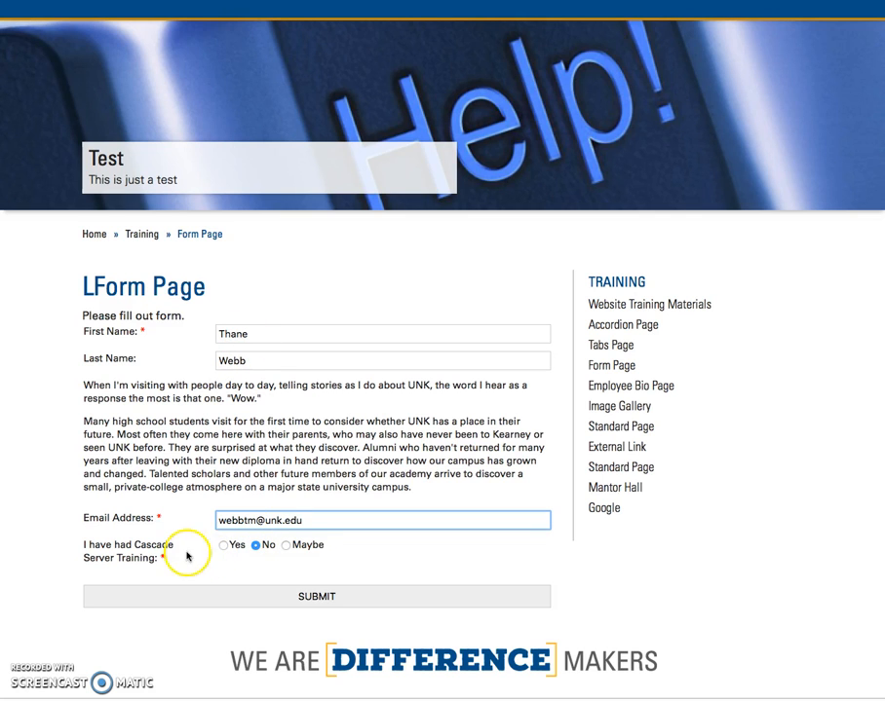
left_click(287, 545)
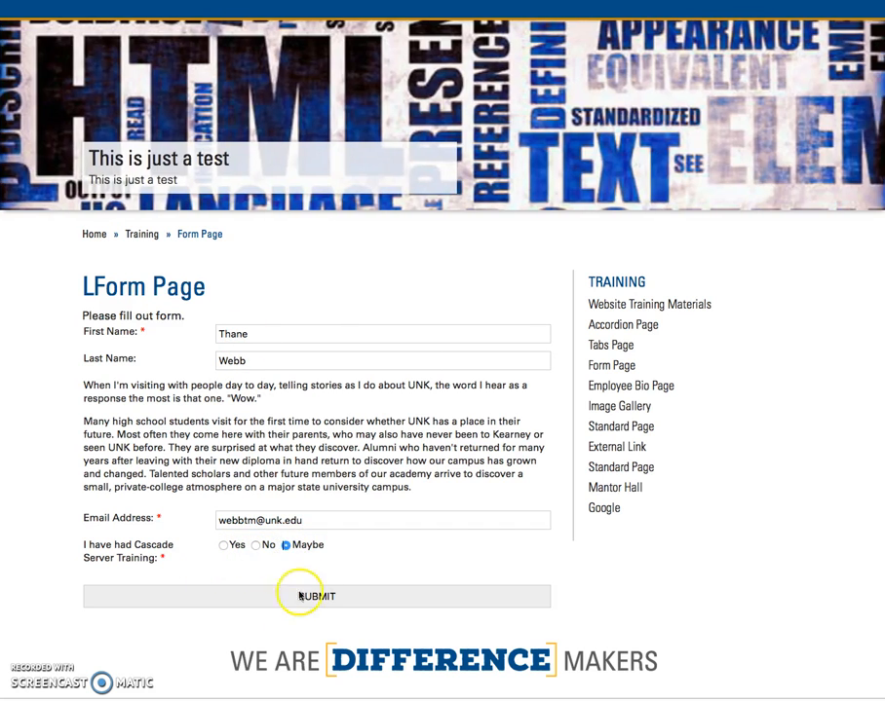
left_click(289, 600)
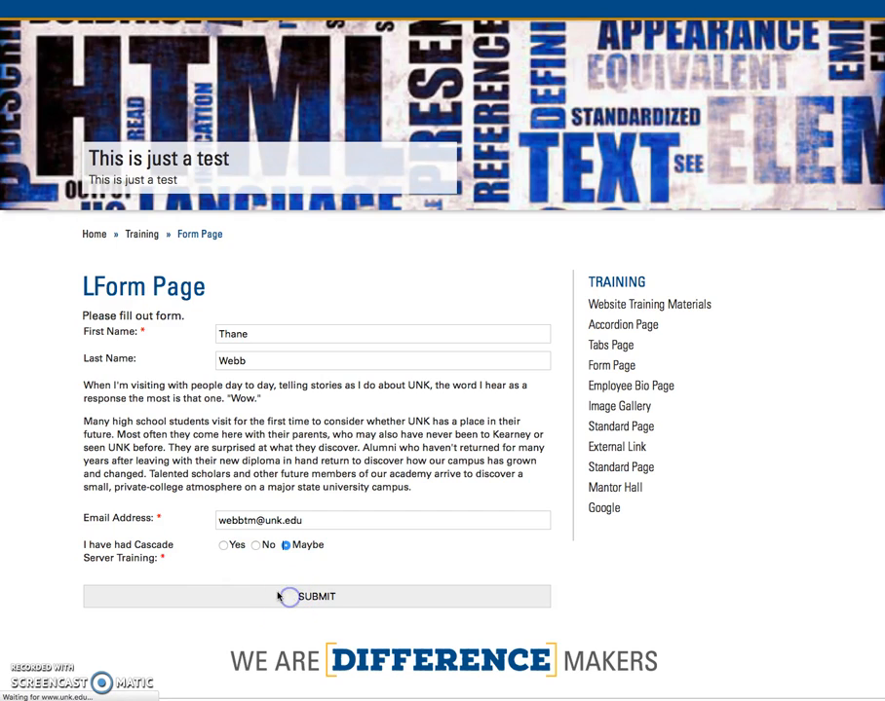